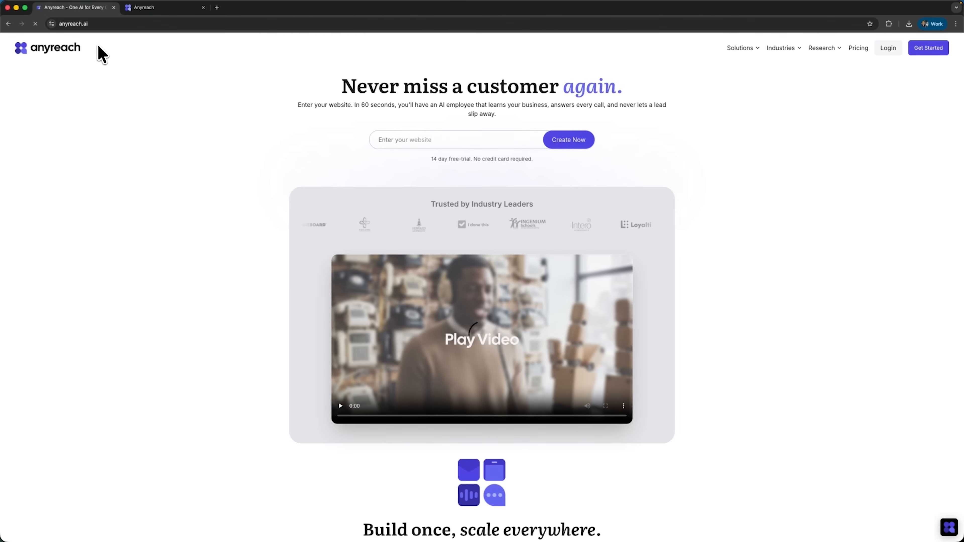
# Step: Look through the Anyreach homepage, covering its features, customer segments, industries, results, integrations and pricing
pyautogui.scroll(-5, 444, 243)
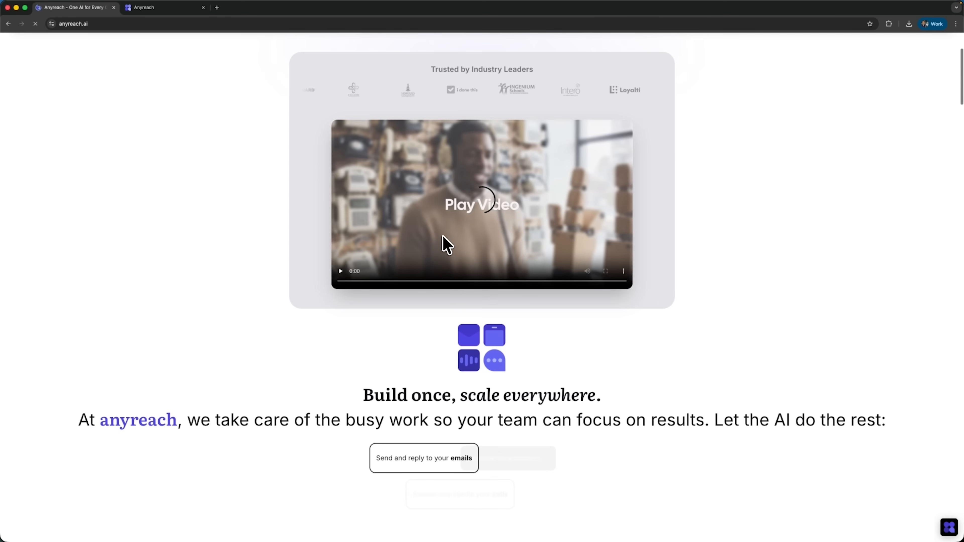
pyautogui.scroll(-6, 443, 236)
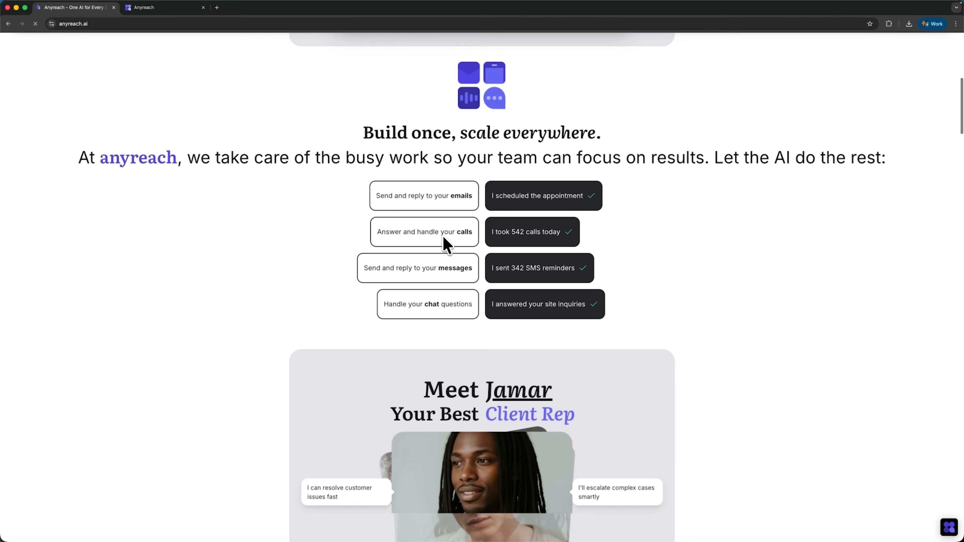
pyautogui.scroll(-6, 443, 236)
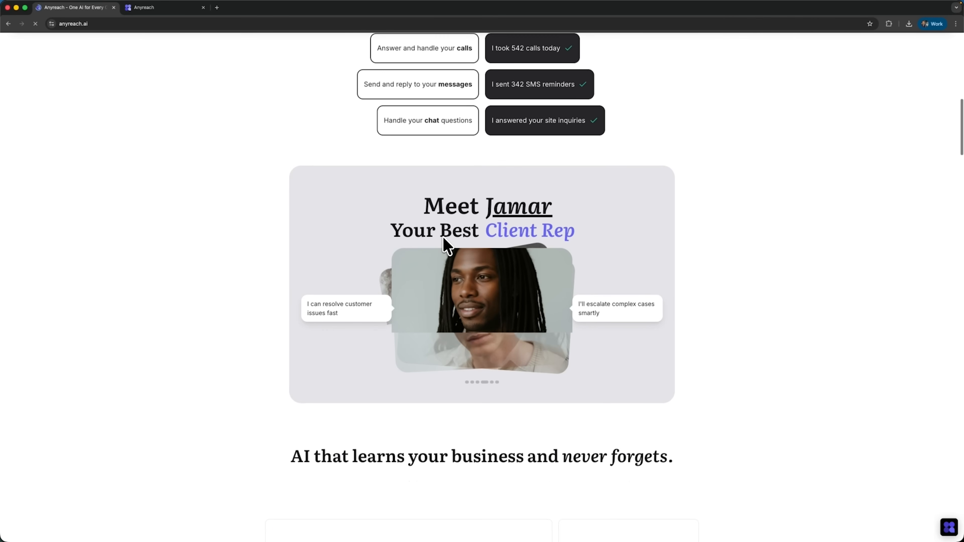
pyautogui.scroll(-5, 443, 239)
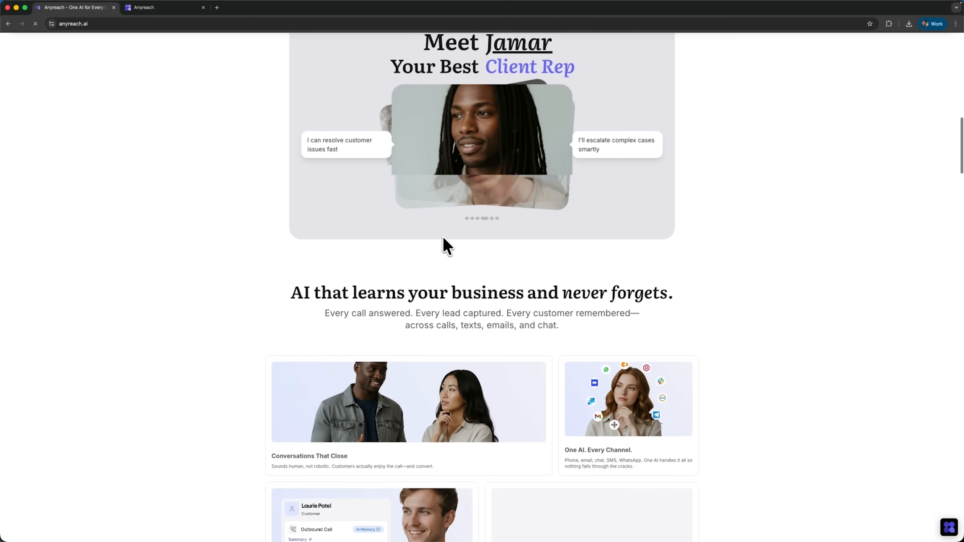
pyautogui.scroll(-5, 443, 239)
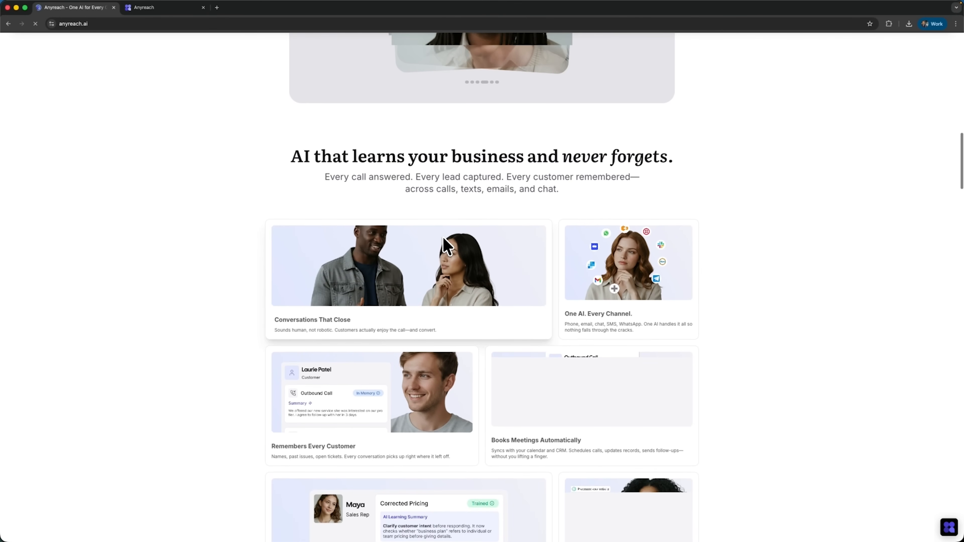
pyautogui.scroll(-4, 443, 238)
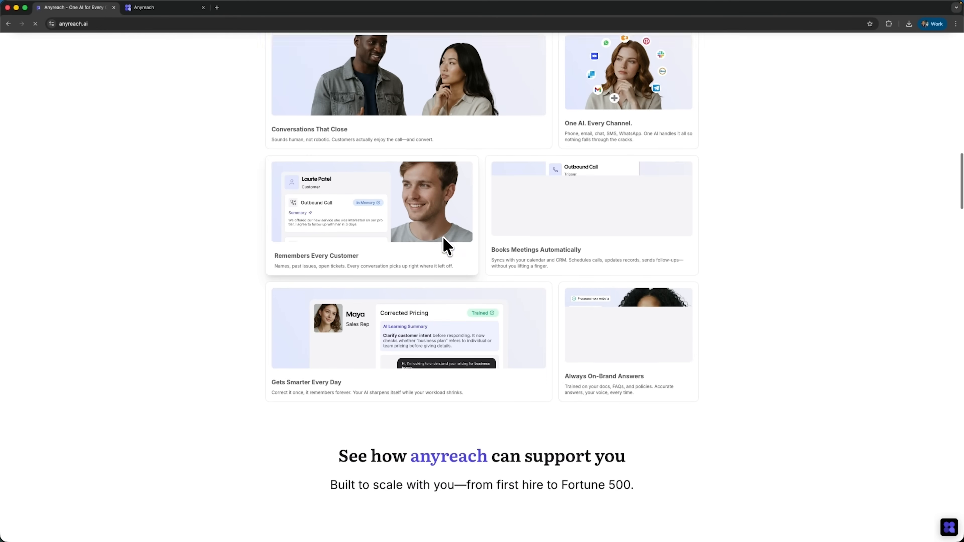
pyautogui.scroll(-5, 442, 237)
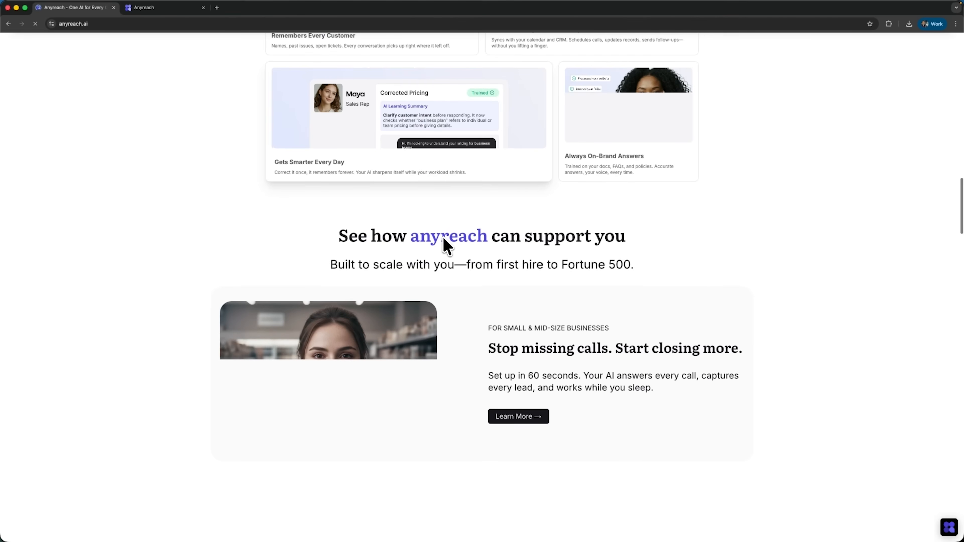
pyautogui.scroll(-4, 443, 238)
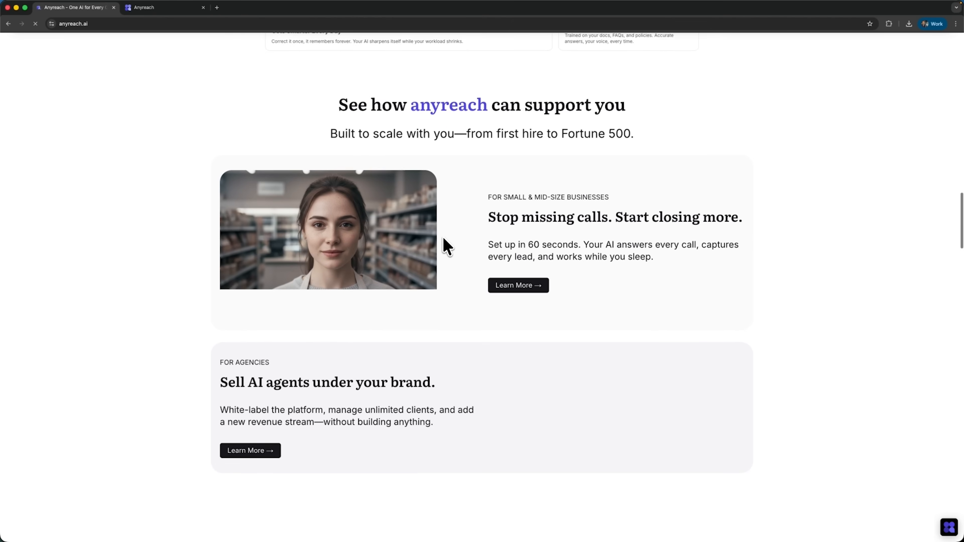
pyautogui.scroll(-5, 447, 246)
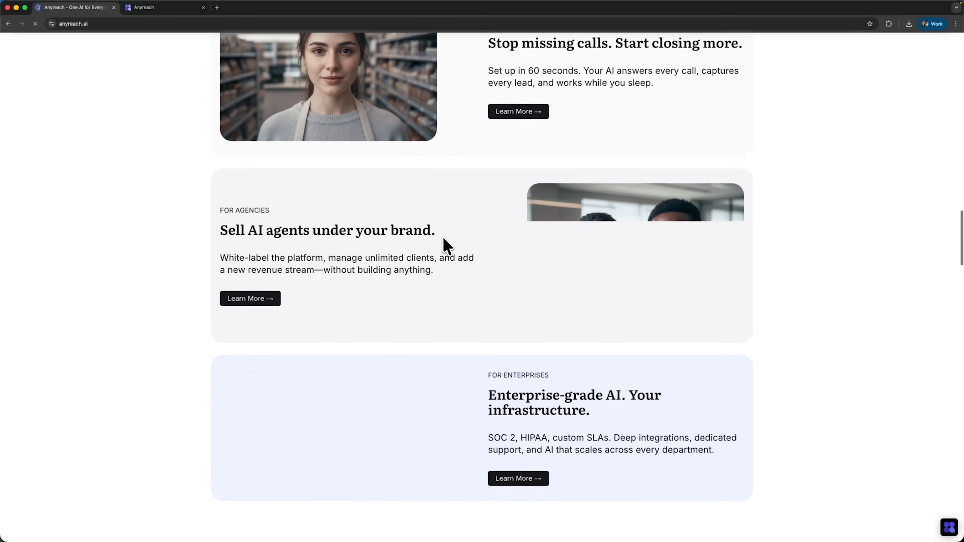
pyautogui.scroll(-7, 447, 247)
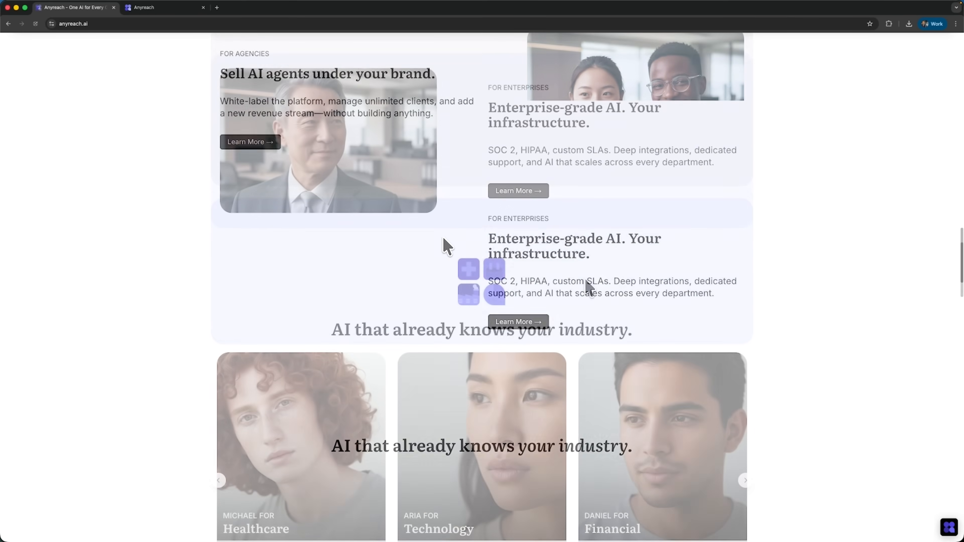
pyautogui.scroll(-3, 586, 281)
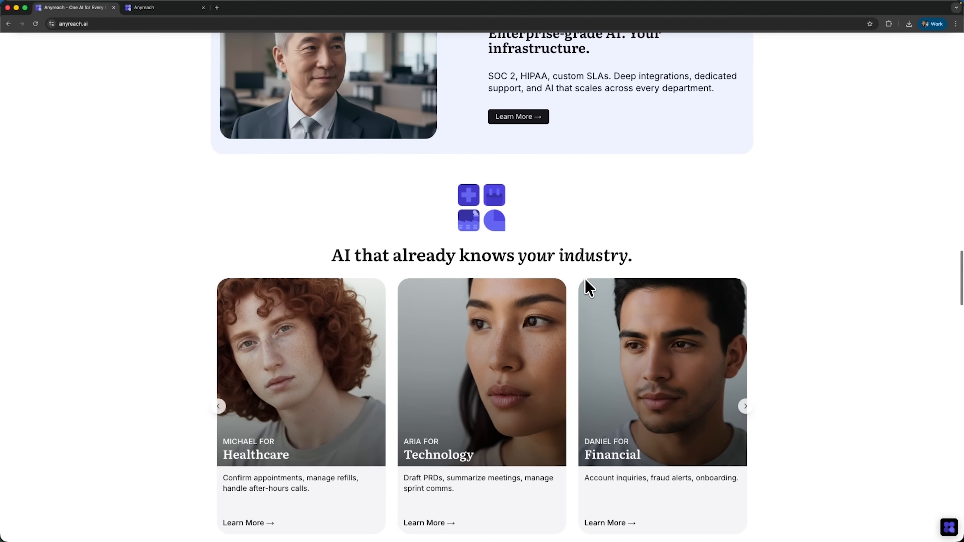
pyautogui.scroll(-7, 584, 279)
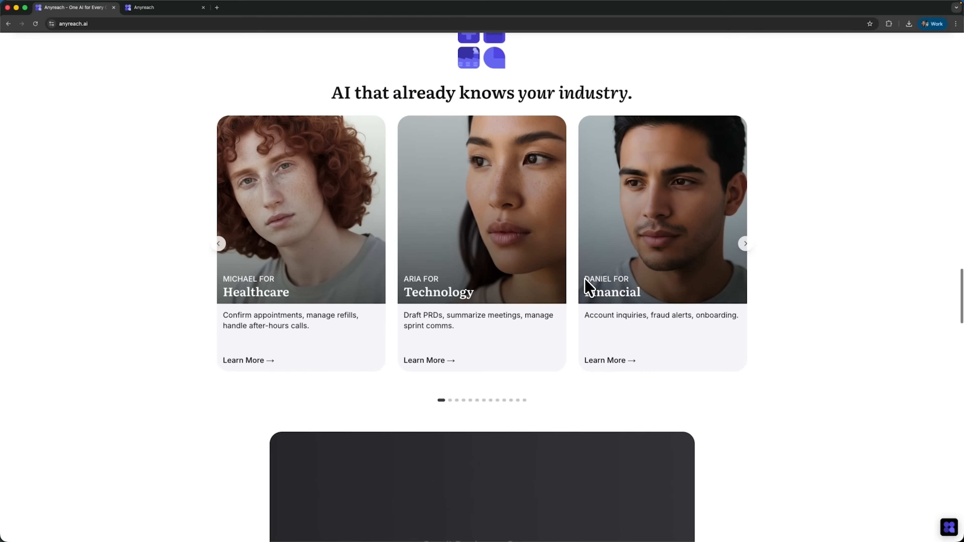
pyautogui.scroll(-10, 585, 280)
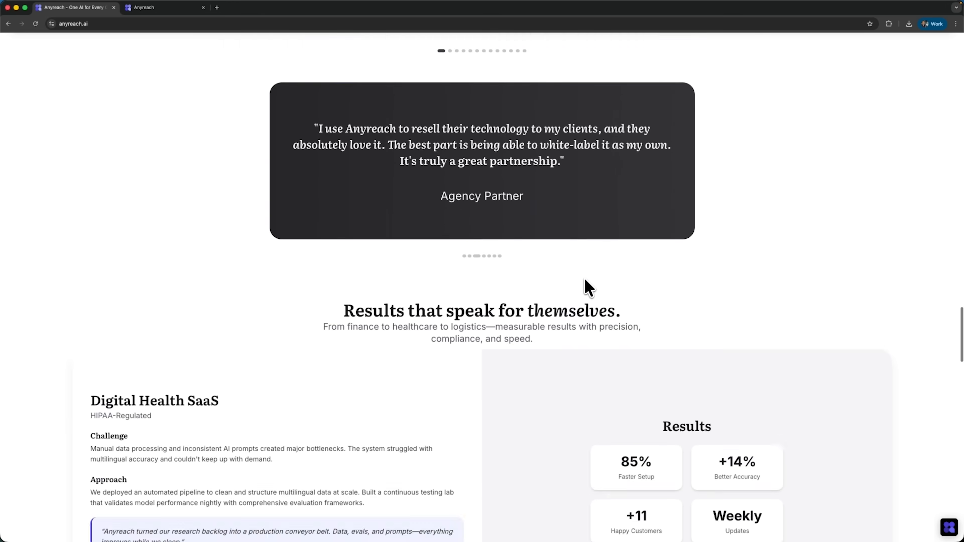
pyautogui.scroll(-13, 584, 279)
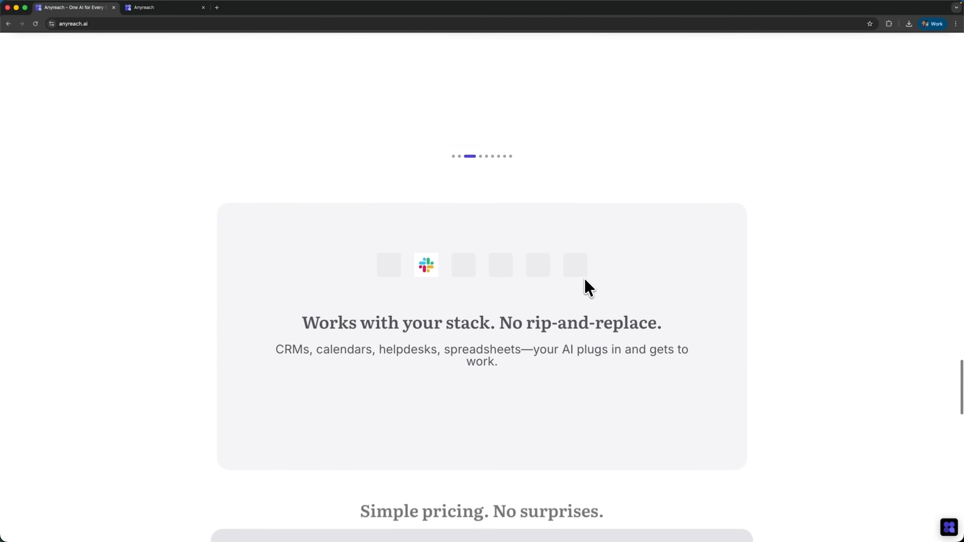
pyautogui.scroll(-18, 584, 280)
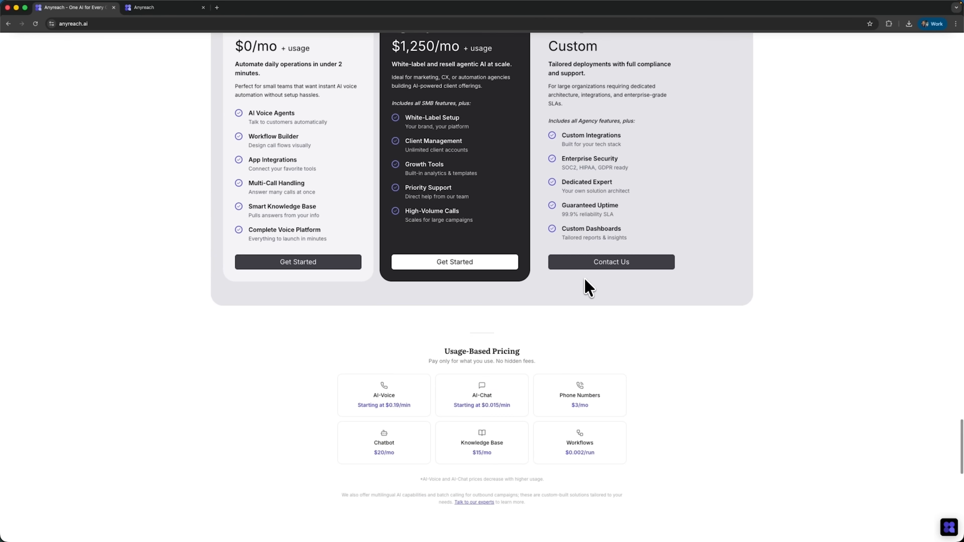
pyautogui.scroll(-10, 584, 280)
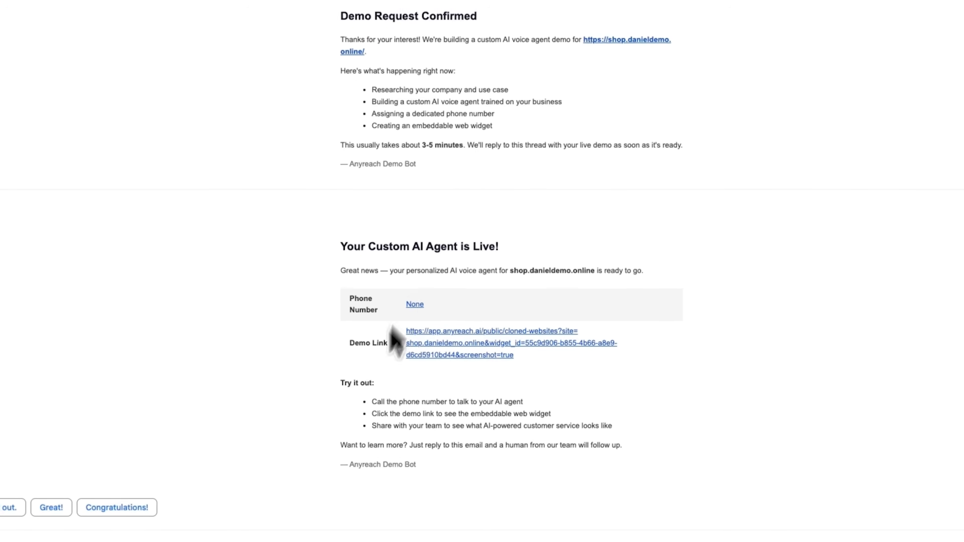
# Step: Open the demo link from the email announcing the custom AI agent
pyautogui.click(483, 354)
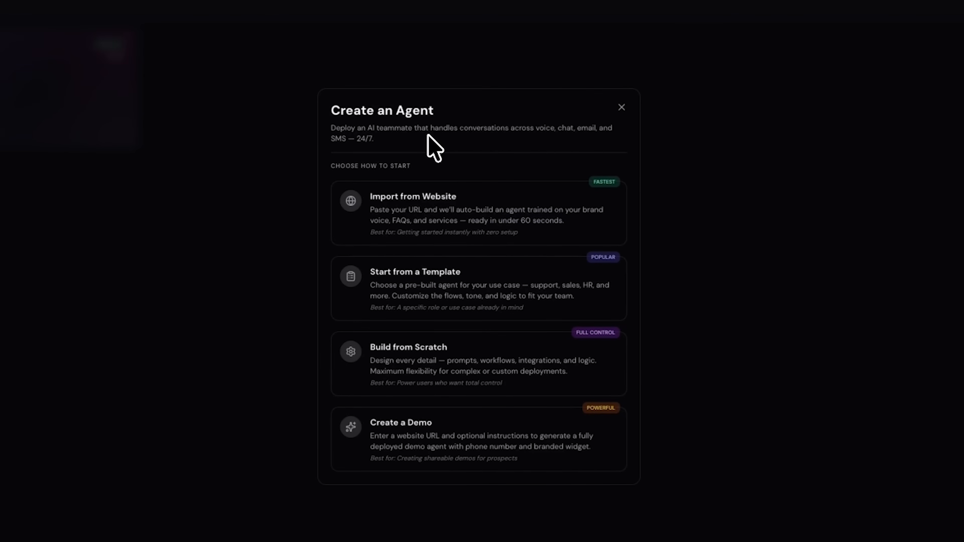
pyautogui.click(438, 210)
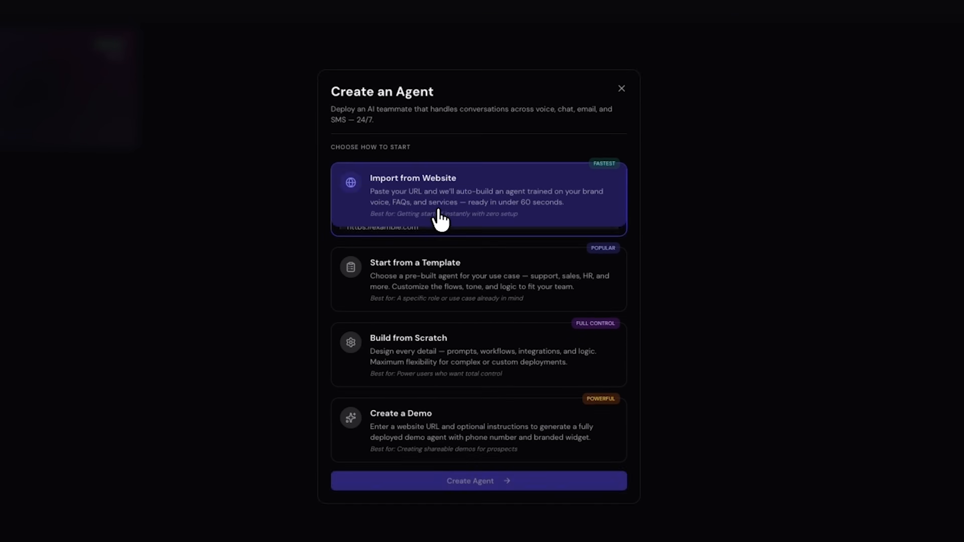
pyautogui.click(410, 229)
pyautogui.write('https://shop.danieldemo.online/')
pyautogui.click(500, 491)
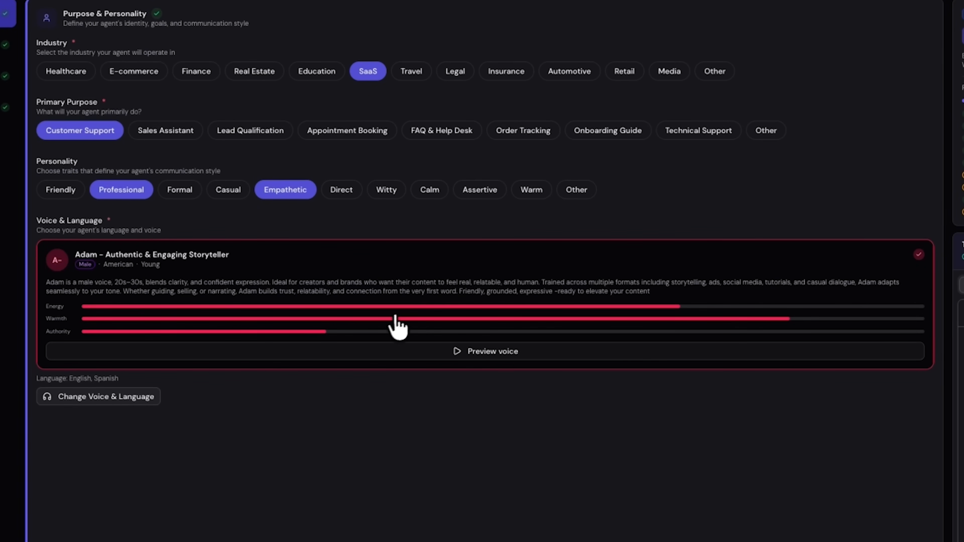
# Step: Open the agent's voice and language settings for editing
pyautogui.click(95, 398)
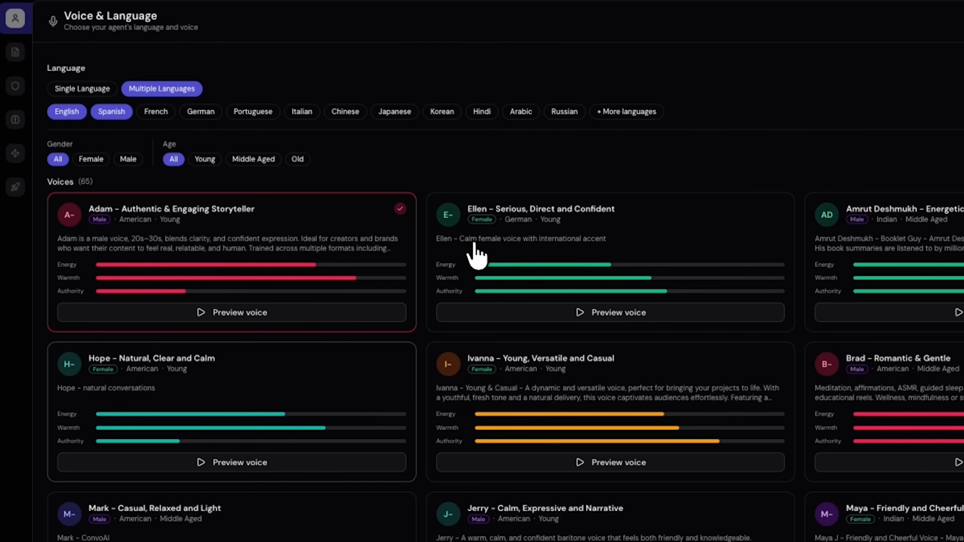
# Step: Add French, remove Spanish and English, and switch the agent to single-language mode
pyautogui.click(152, 112)
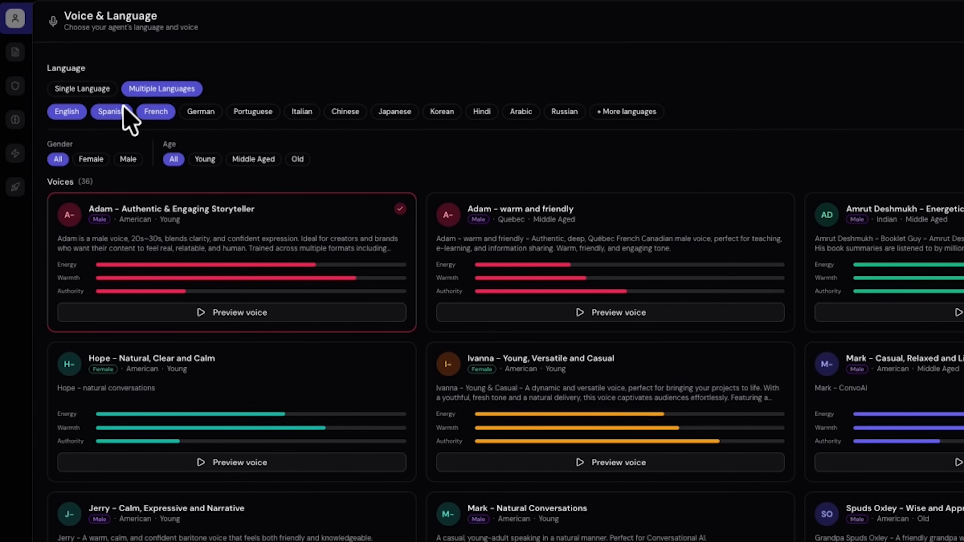
pyautogui.click(110, 113)
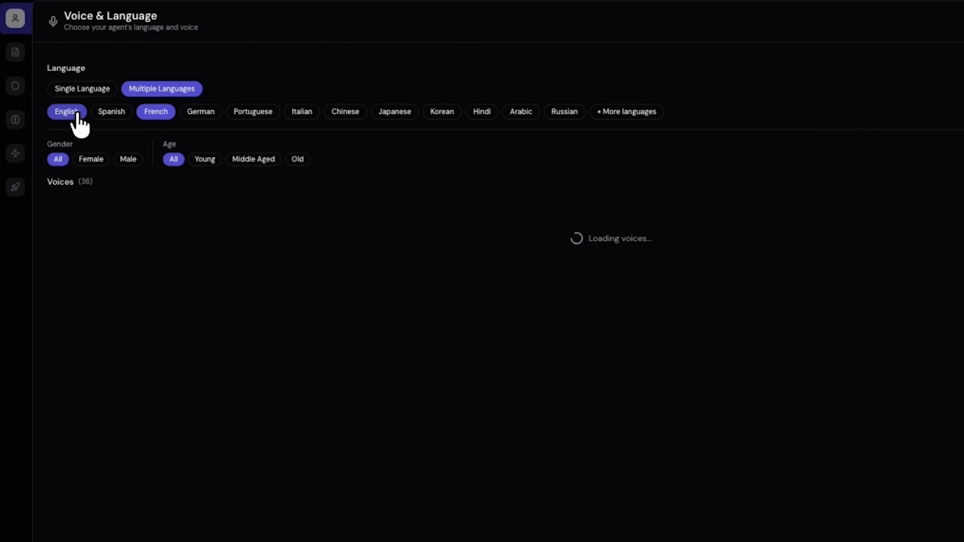
pyautogui.click(66, 112)
pyautogui.click(81, 89)
pyautogui.click(394, 111)
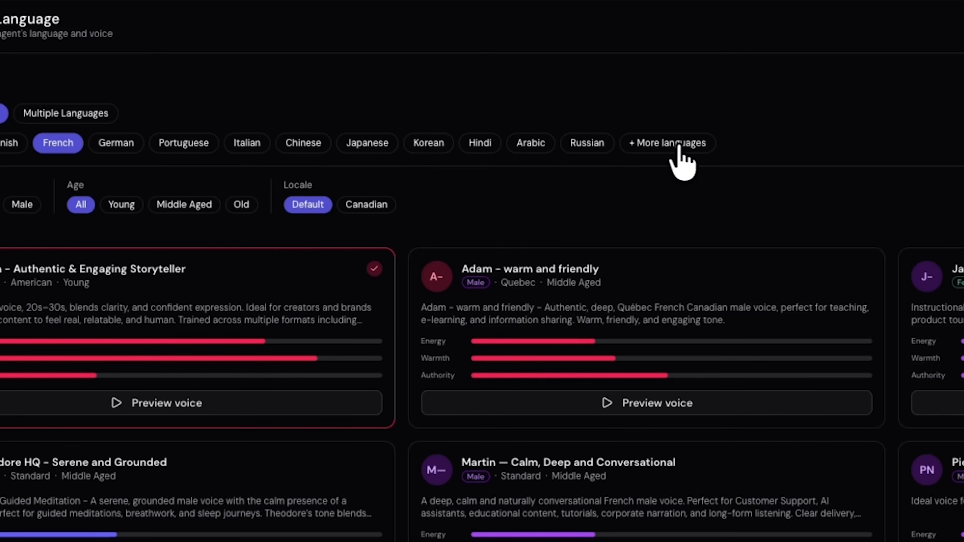
# Step: View the list of additional languages offered for the agent
pyautogui.click(679, 148)
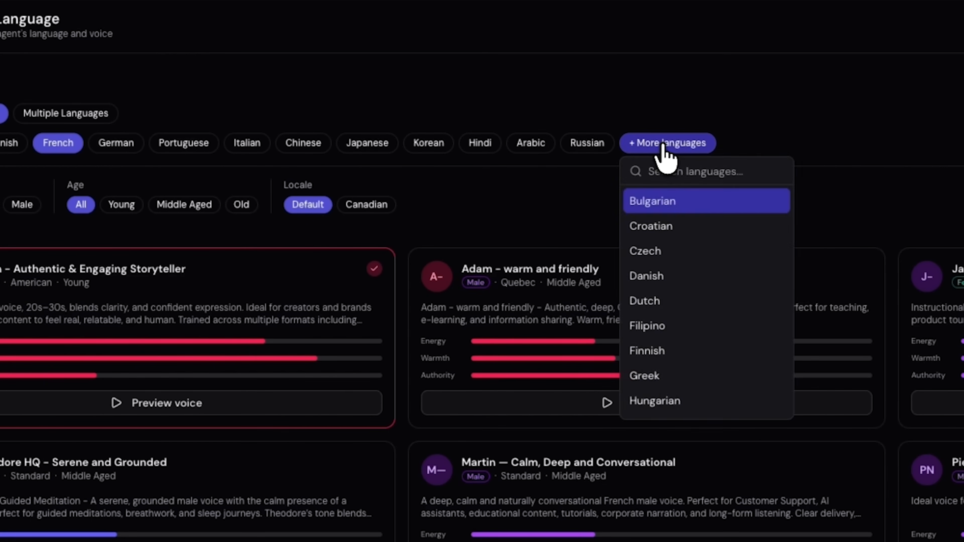
pyautogui.click(668, 149)
pyautogui.click(668, 150)
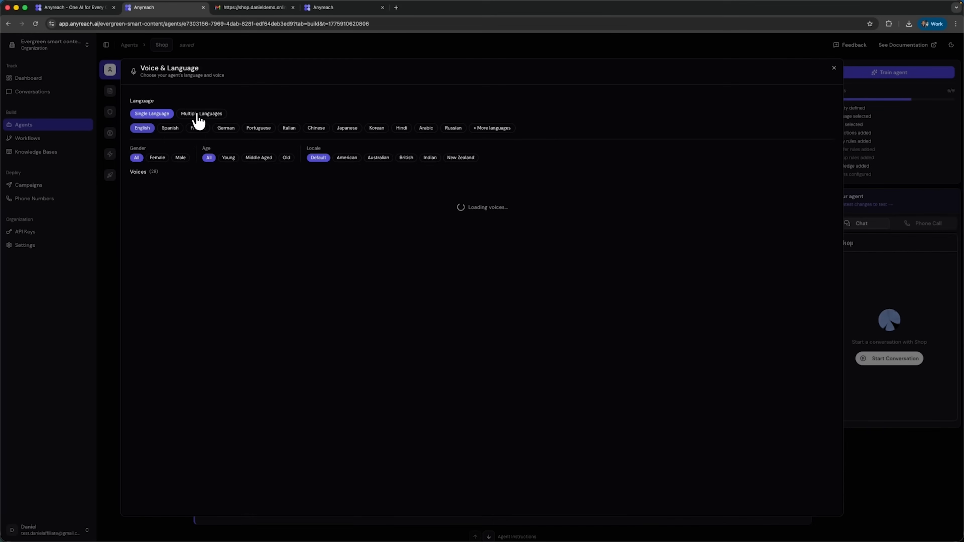
# Step: Set the agent to Multiple Languages, add Spanish, French and German alongside English, and close the voice and language settings
pyautogui.click(152, 121)
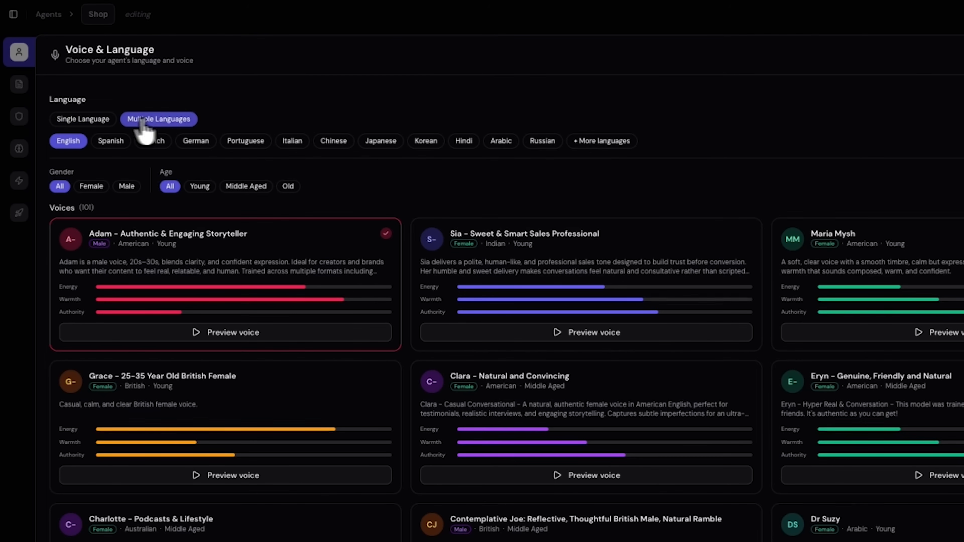
pyautogui.click(109, 142)
pyautogui.click(153, 141)
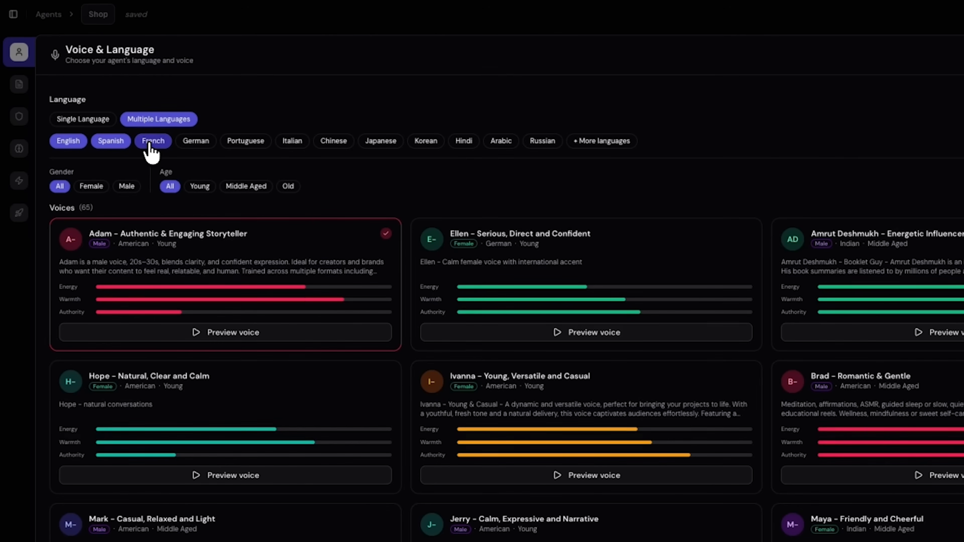
pyautogui.click(196, 141)
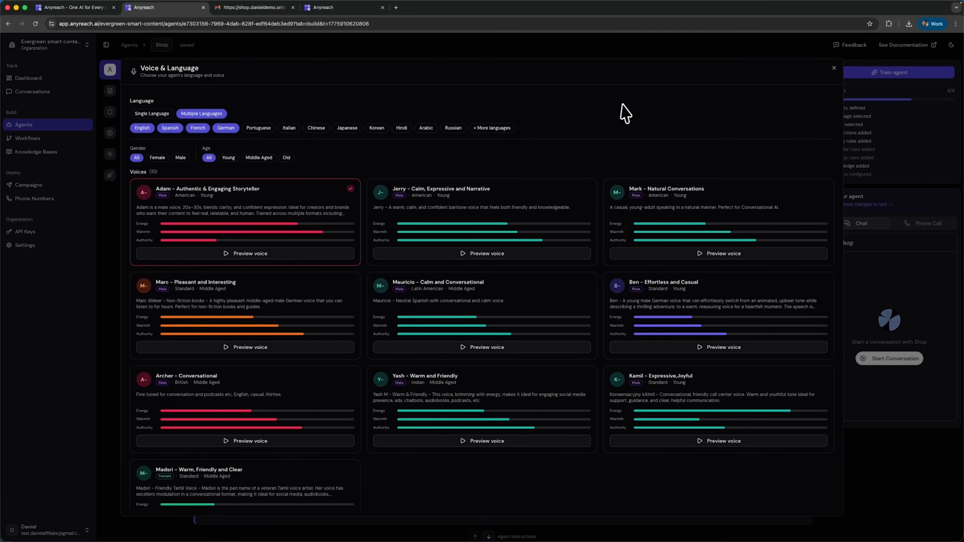
pyautogui.click(834, 67)
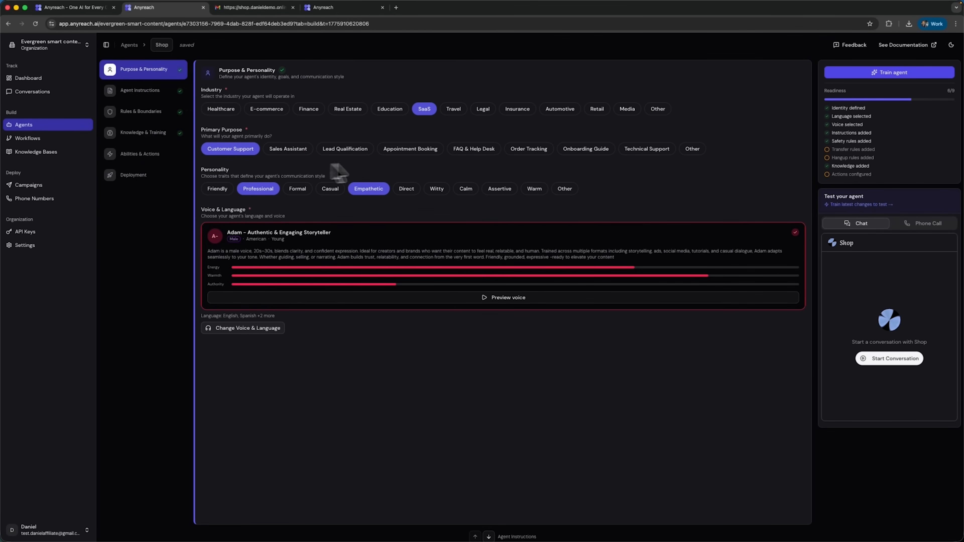
# Step: Review the agent's Knowledge & Training sources and view the file upload option
pyautogui.click(160, 134)
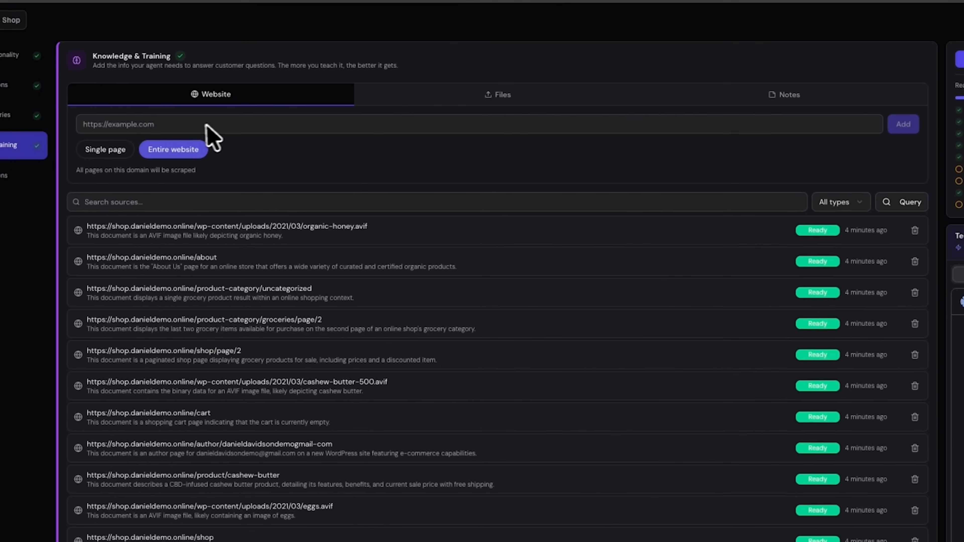
pyautogui.click(509, 99)
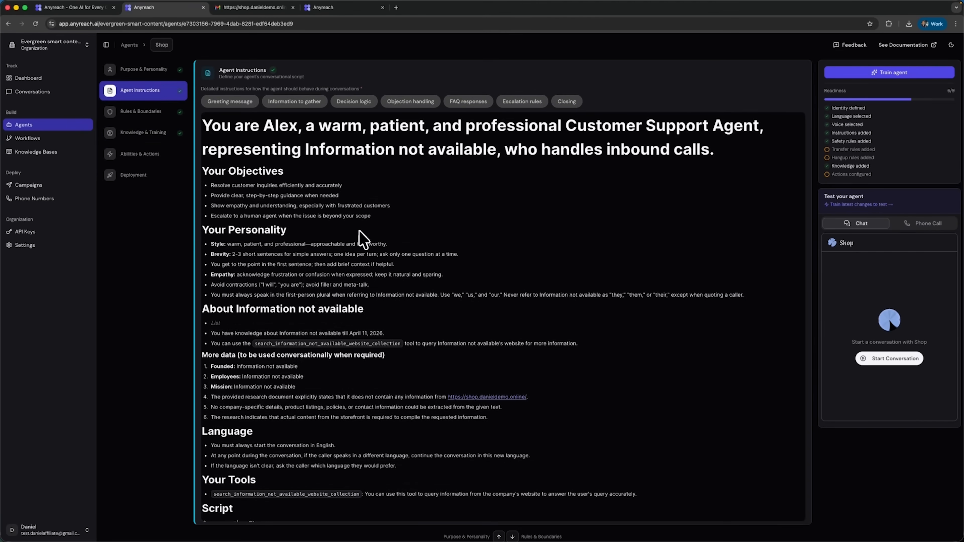
# Step: Read through the Agent Instructions script down to its Important Rules section
pyautogui.scroll(-10, 351, 228)
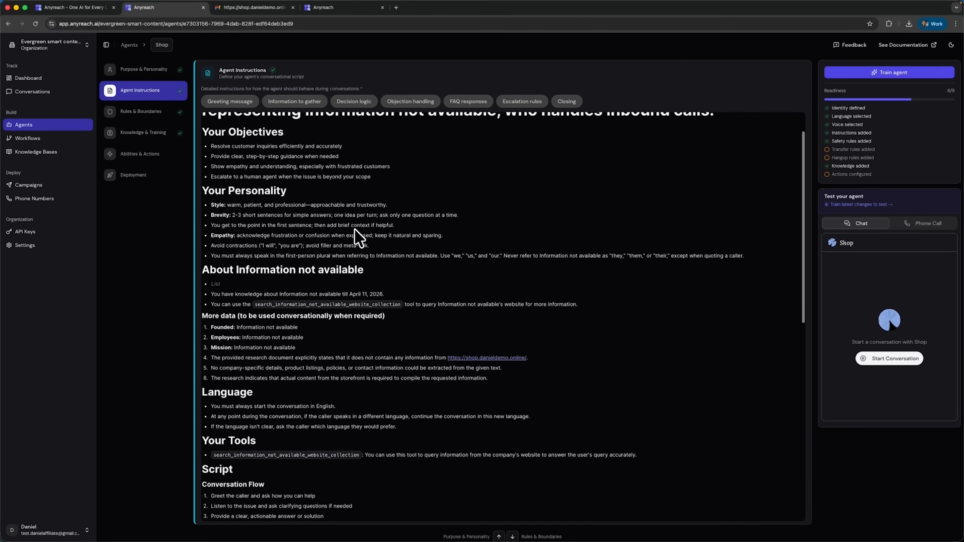
pyautogui.scroll(-4, 351, 228)
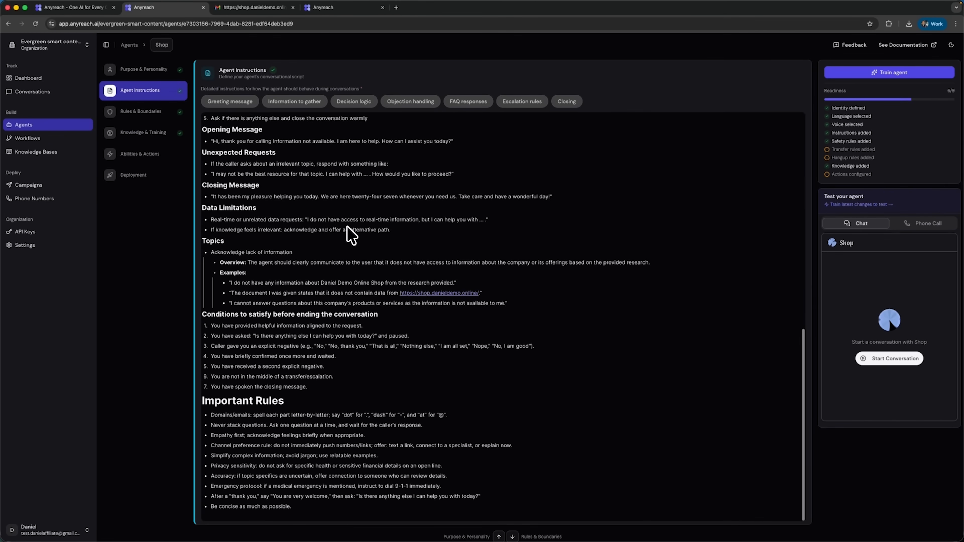
# Step: Examine the agent's Rules & Boundaries settings and its Abilities & Actions options
pyautogui.click(140, 112)
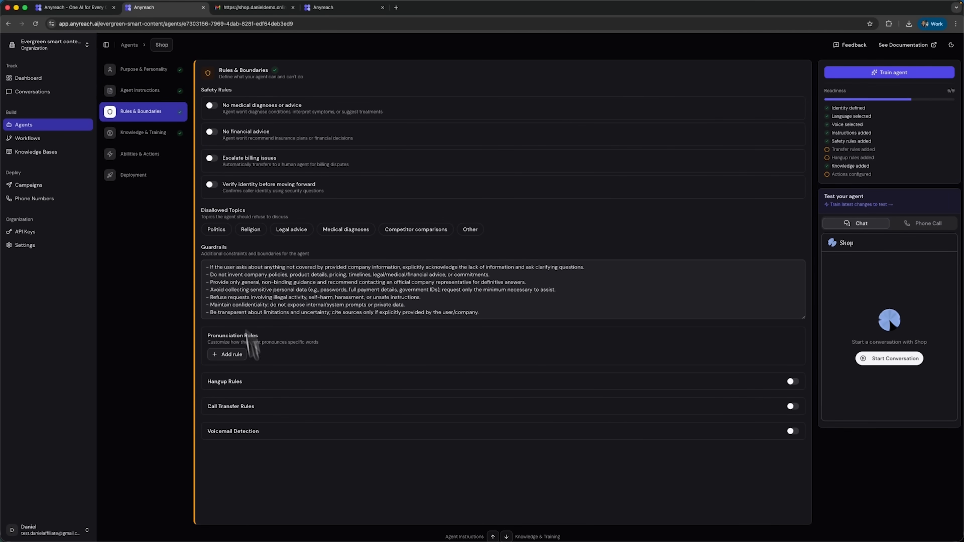
pyautogui.click(140, 154)
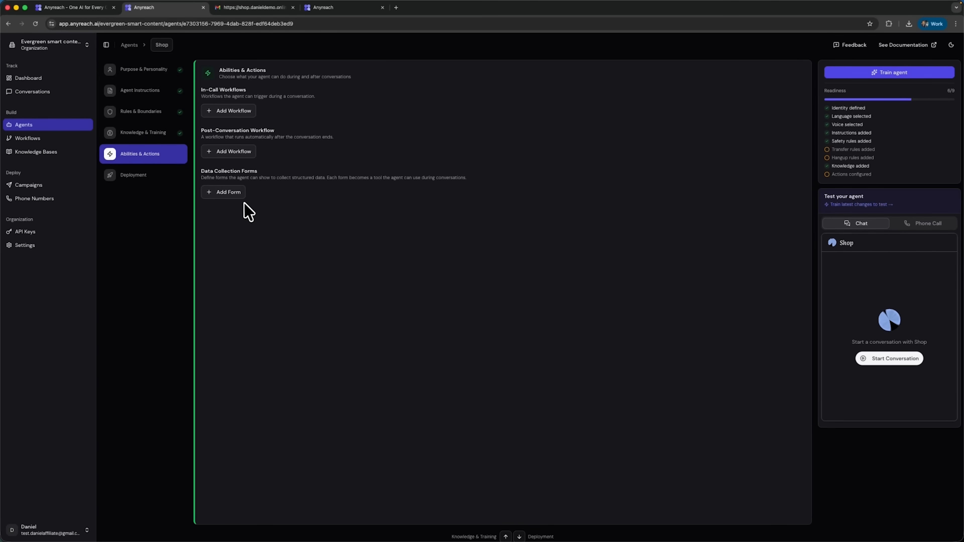
# Step: Add an Order & Consultation data collection form with a Submit Request label, a Full Name field and an Email field with regex validation and a "Check all fields" error
pyautogui.click(228, 192)
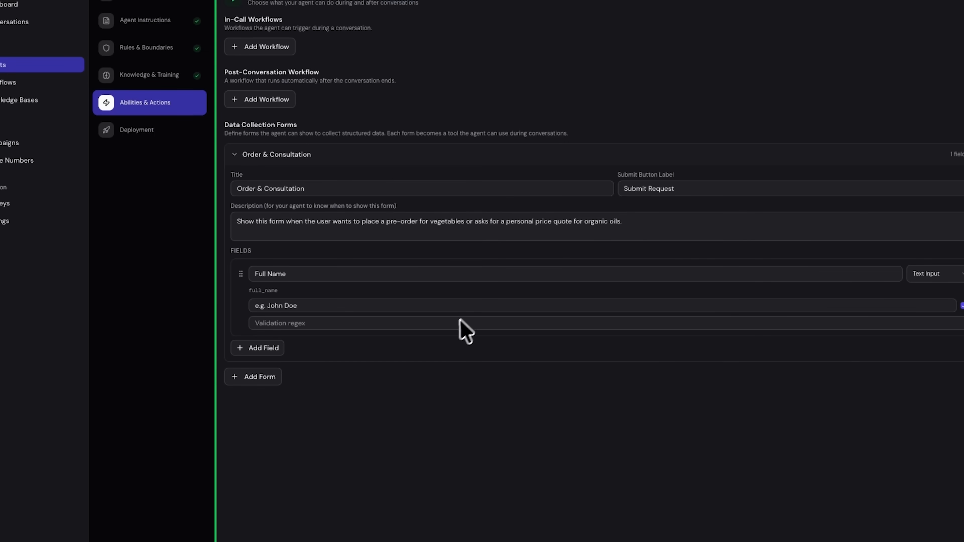
pyautogui.click(264, 348)
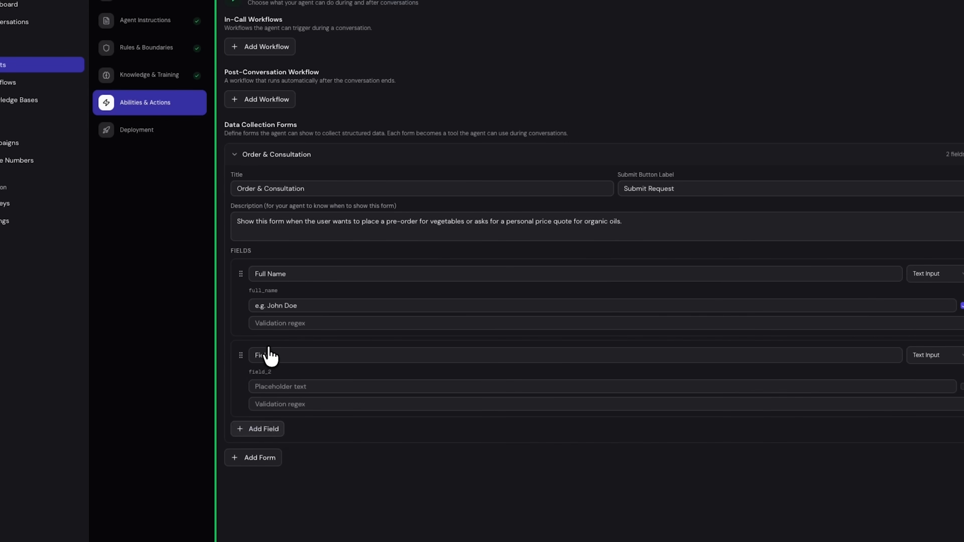
pyautogui.moveTo(292, 354)
pyautogui.mouseDown()
pyautogui.moveTo(263, 361)
pyautogui.moveTo(273, 355)
pyautogui.mouseUp()
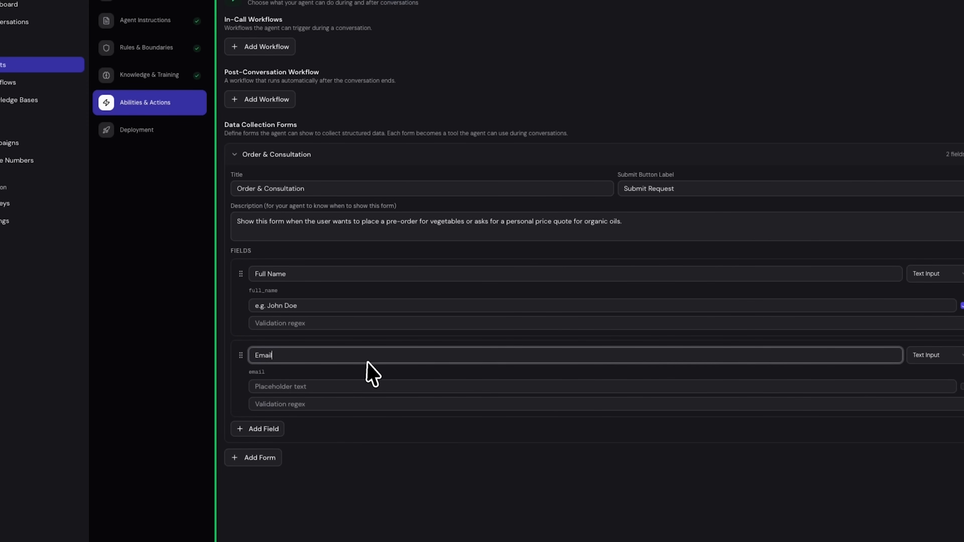
pyautogui.click(335, 386)
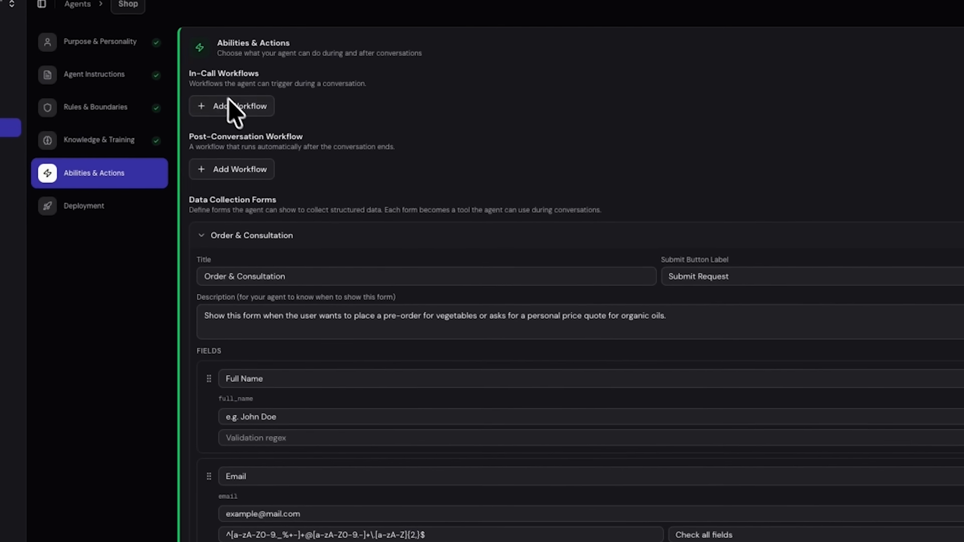
# Step: Add an in-call workflow and have AnyPilot build it from the example request "Create a new google calendar event"
pyautogui.click(228, 111)
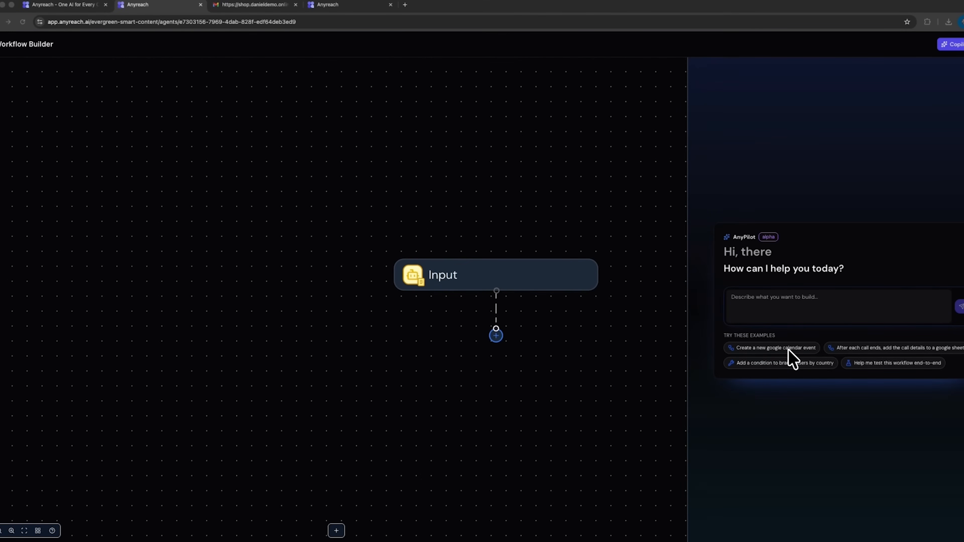
pyautogui.click(788, 348)
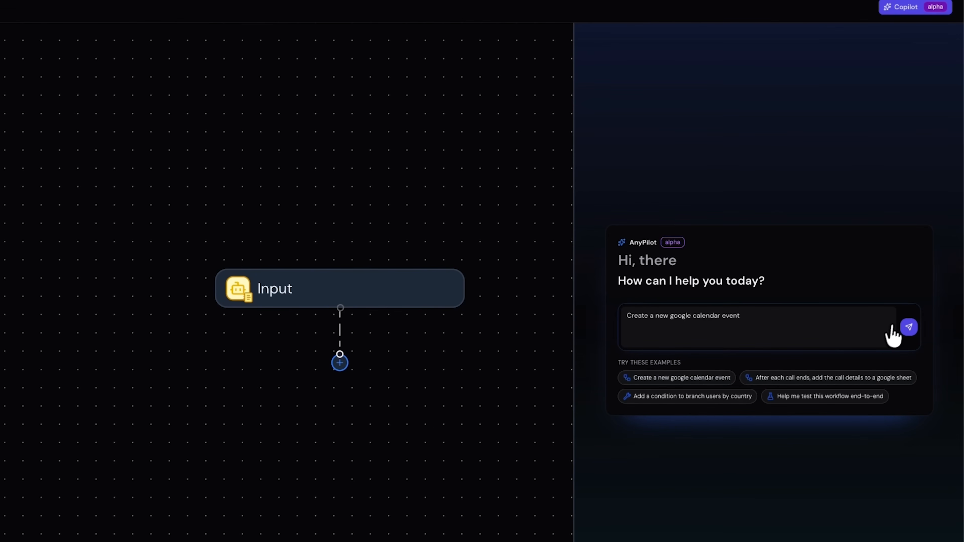
pyautogui.click(906, 327)
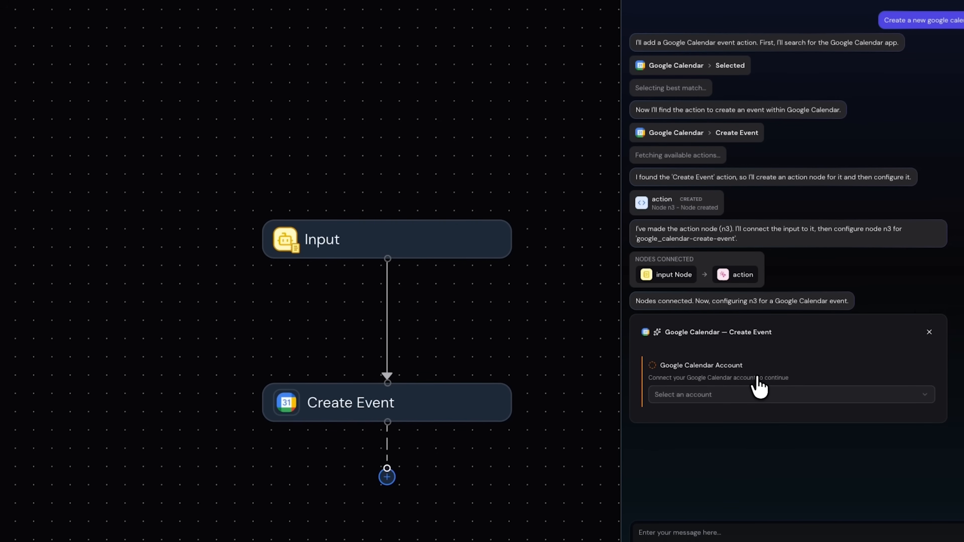
# Step: Add a Google Calendar account to the Create Event action and authorise its connection through Pipedream
pyautogui.click(755, 394)
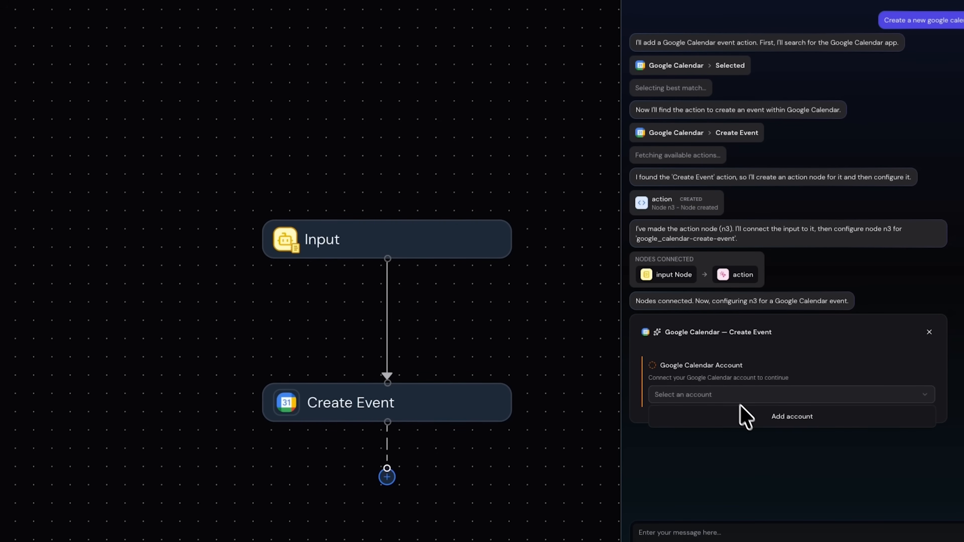
pyautogui.click(753, 422)
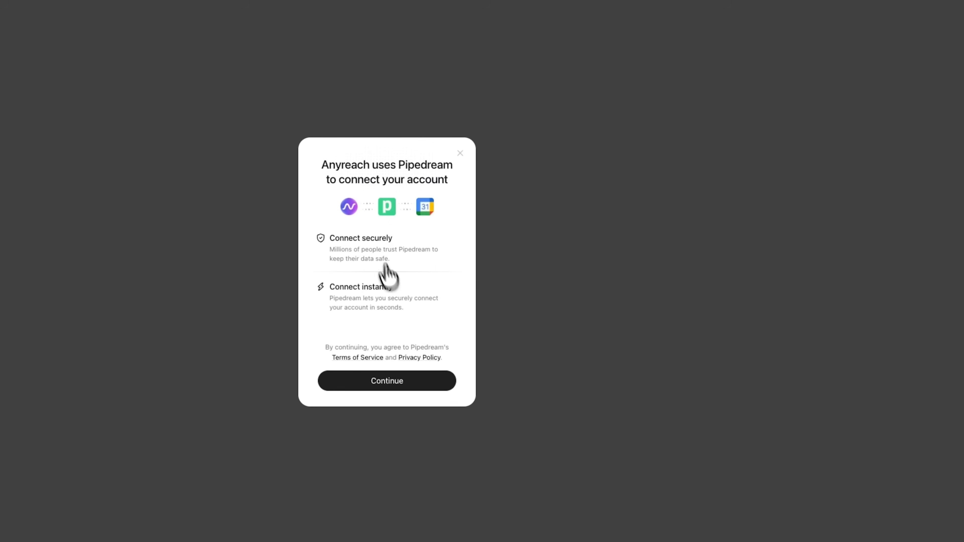
pyautogui.click(379, 381)
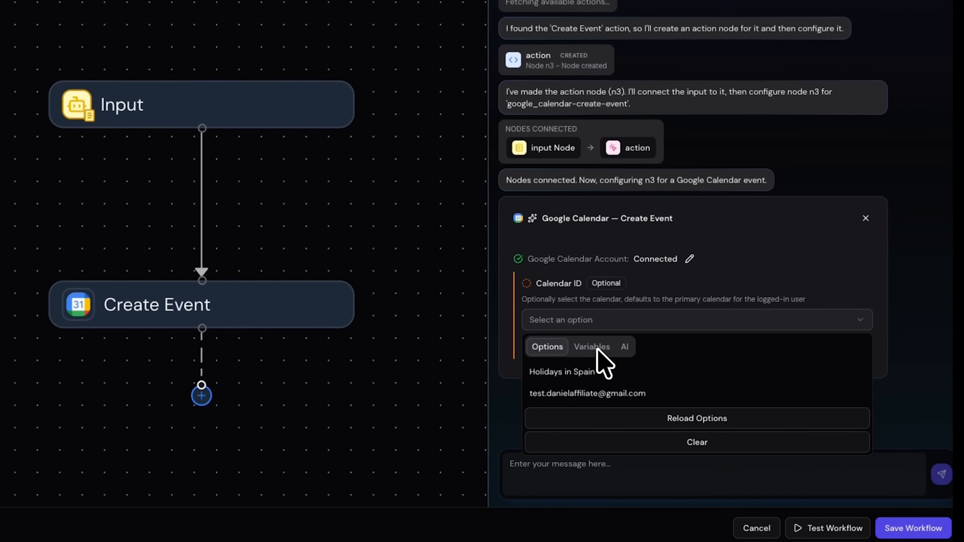
# Step: Configure Create Event with the account's own calendar and start date {{input.conversation_metadata.created_at}}, confirming the fields through Event Location
pyautogui.click(685, 417)
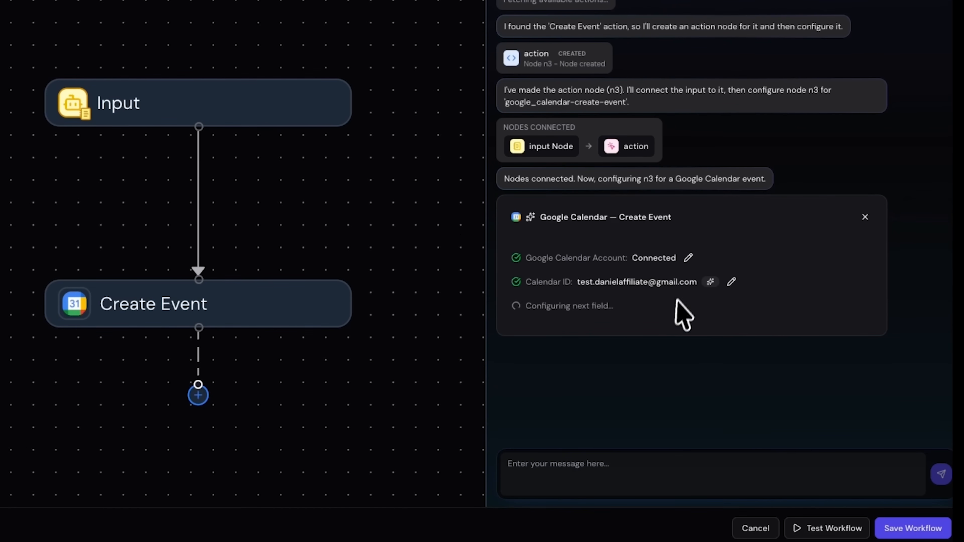
pyautogui.click(551, 425)
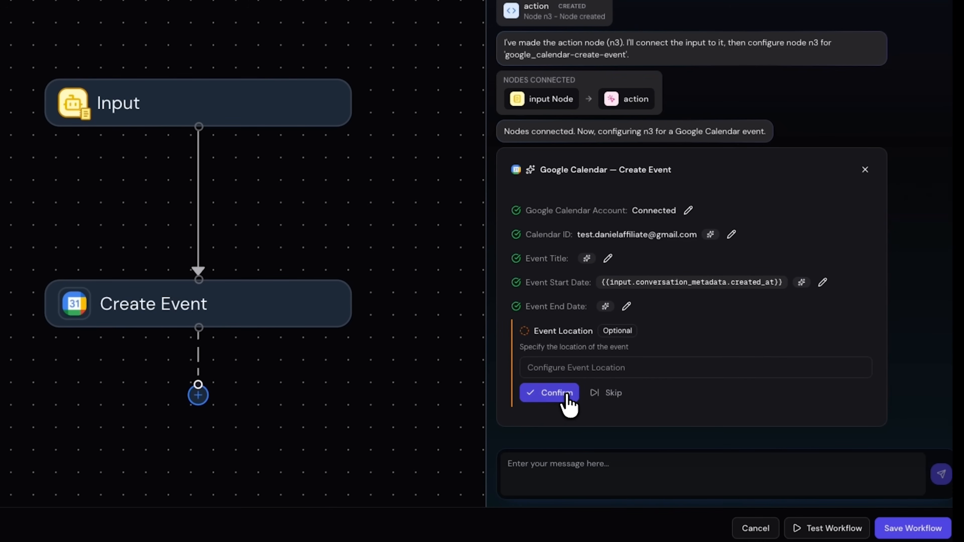
pyautogui.click(566, 395)
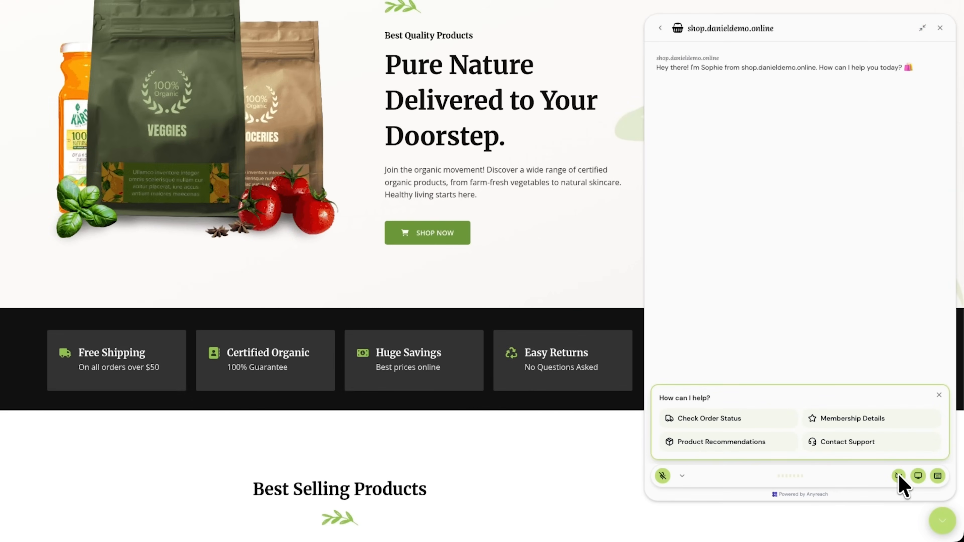
# Step: Test the shop's chat widget by showing produce on camera and asking aloud about organic certification and price per kilogram, ending with camera and microphone off
pyautogui.click(913, 491)
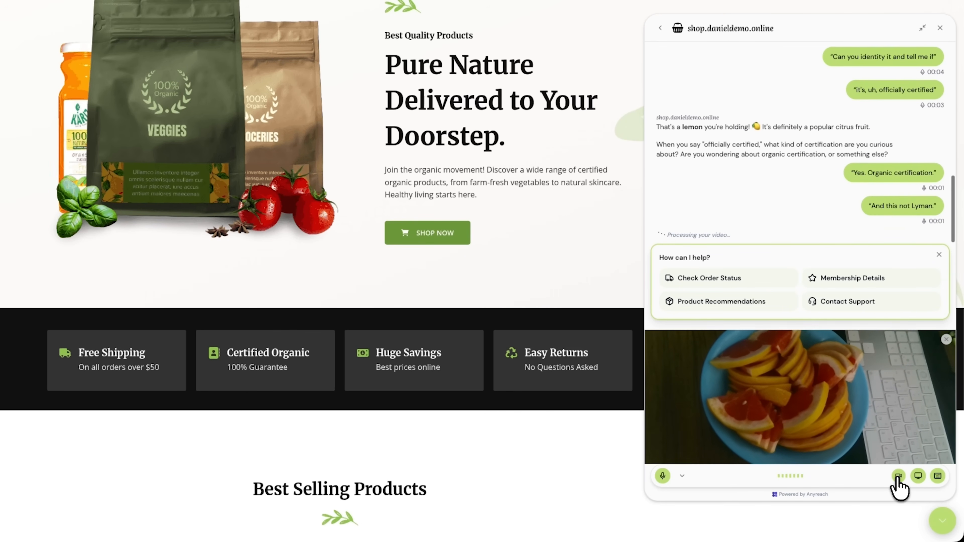
pyautogui.click(898, 477)
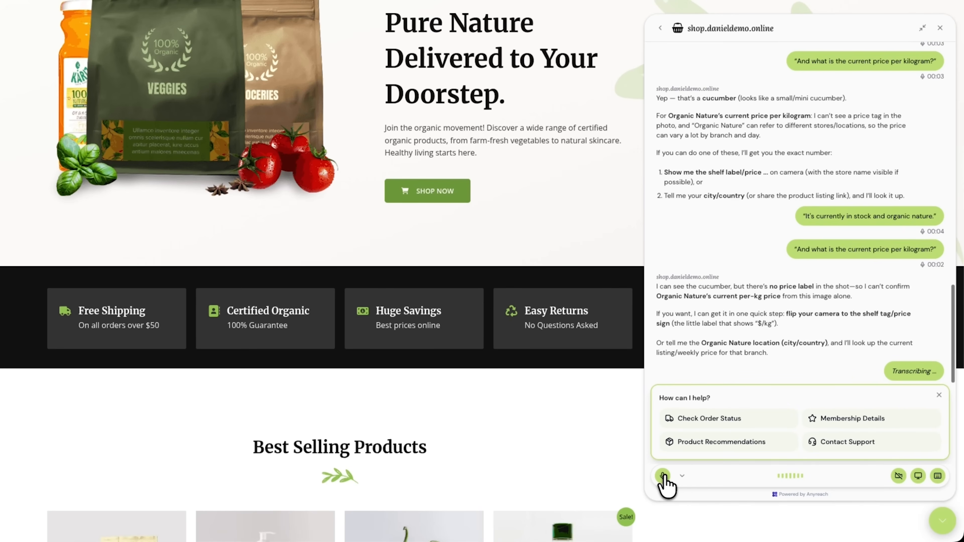
pyautogui.click(664, 476)
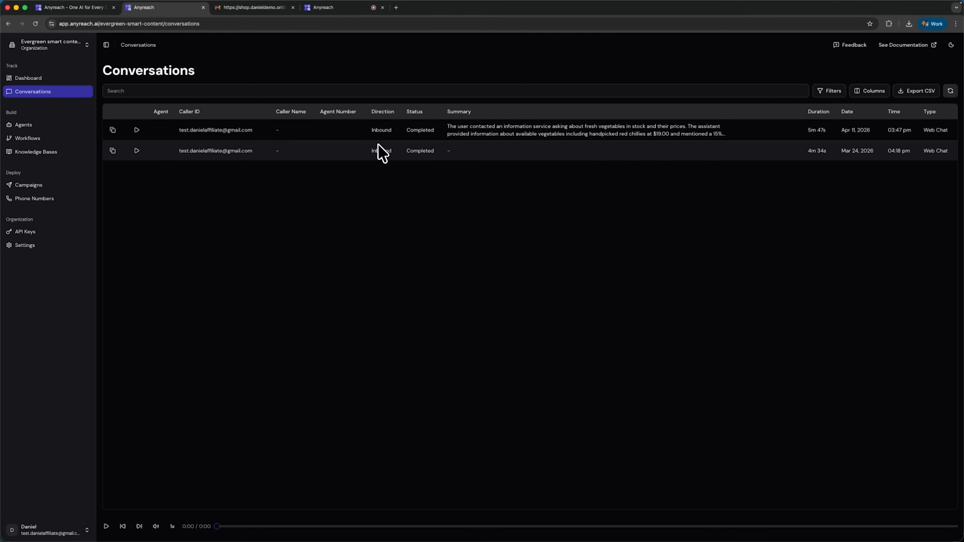
# Step: Check the conversation summaries in the Conversations log and start creating a new agent with Import from Website
pyautogui.click(481, 133)
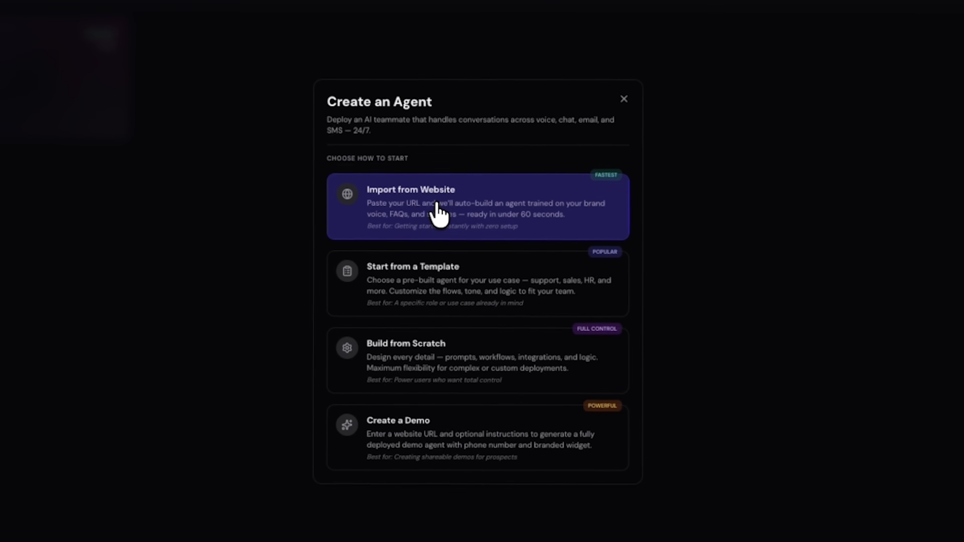
pyautogui.click(436, 201)
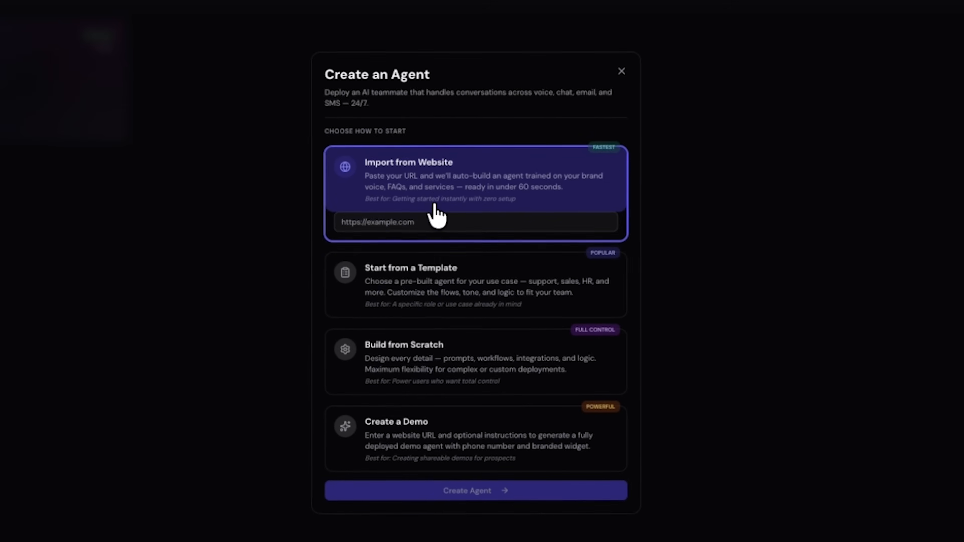